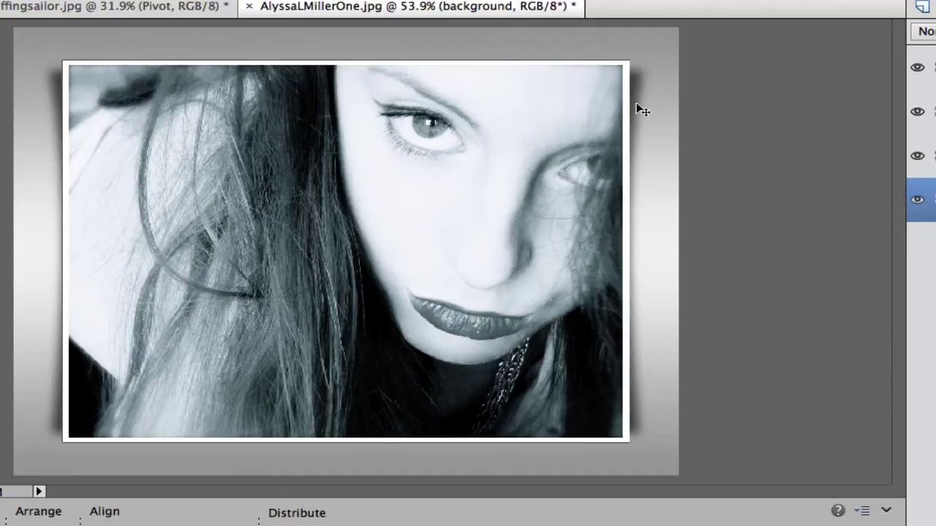
Step: Display the finished Union Flag fan image, then bring up the PanosFX Fan actions page in Safari
click(168, 7)
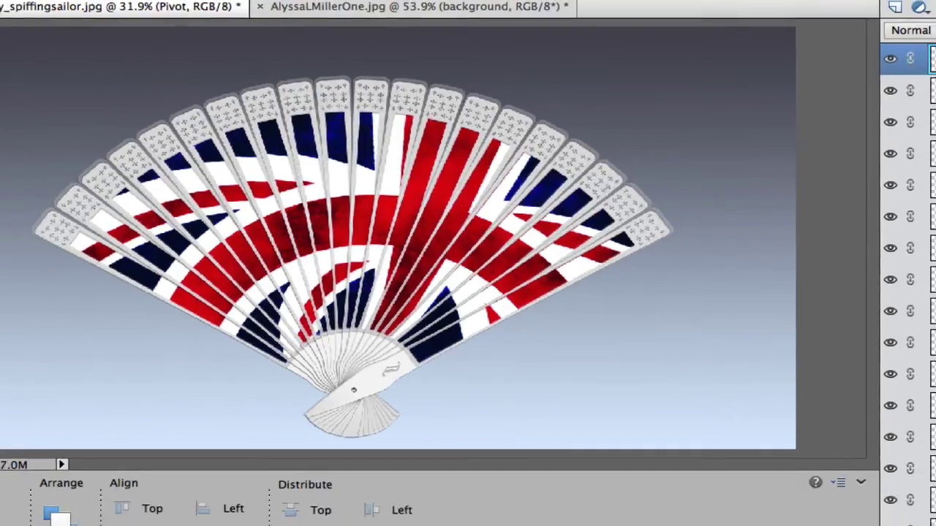
click(190, 521)
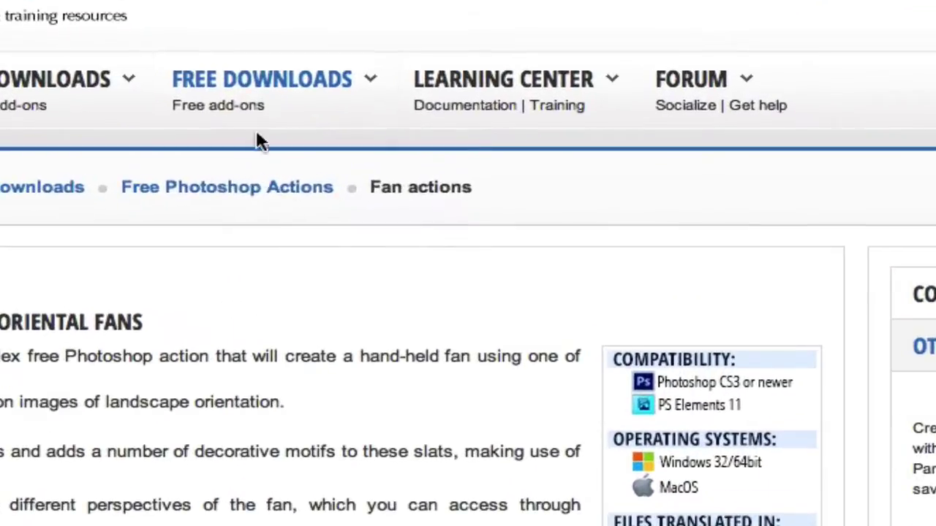
mouse_move(349, 126)
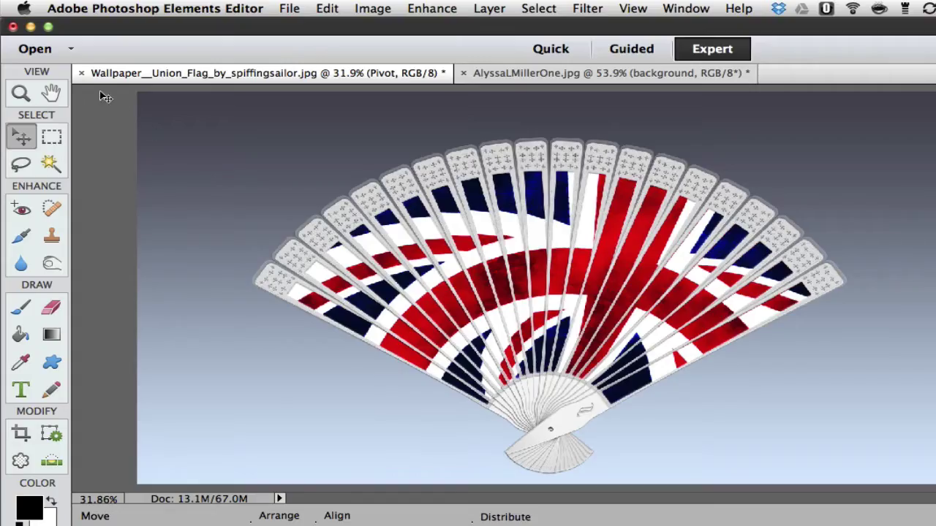
Step: Close the Union Flag fan without saving and reopen Wallpaper__Union_Flag_by_spiffingsailor.jpg from recent files
click(82, 74)
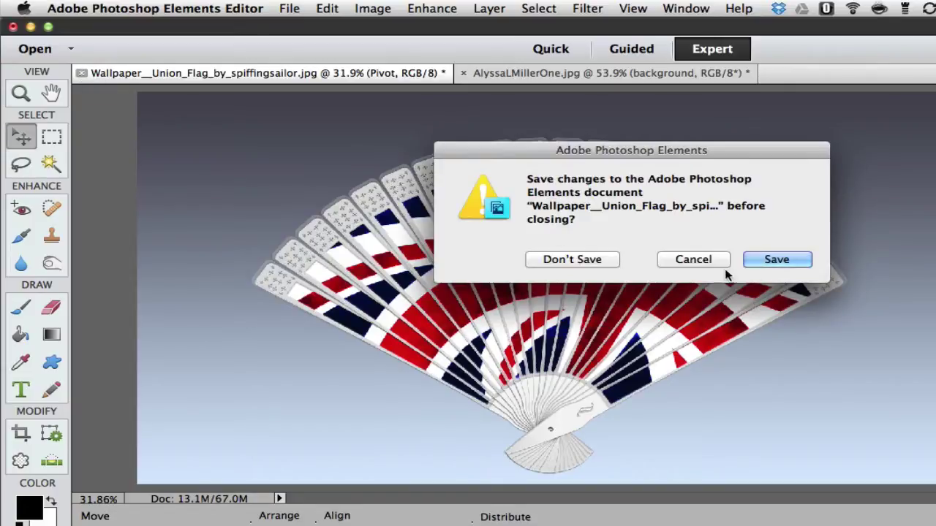
click(585, 263)
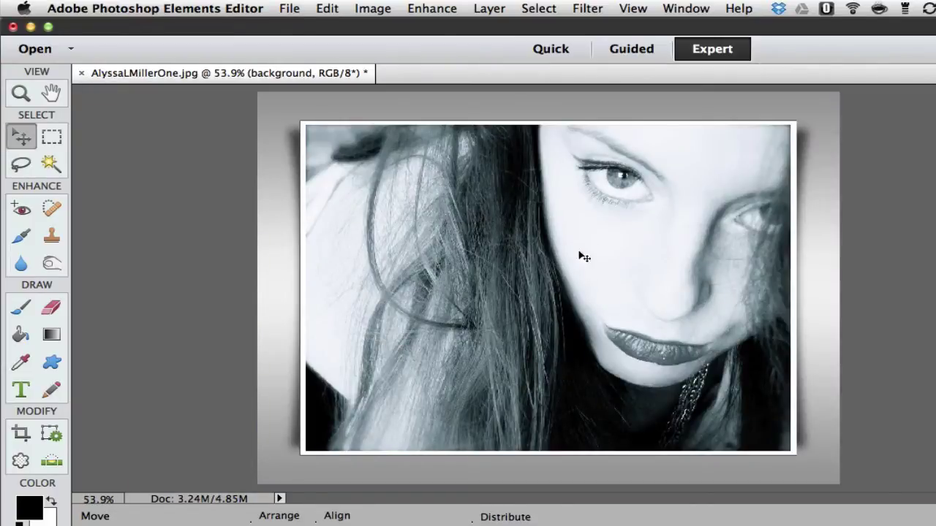
click(287, 6)
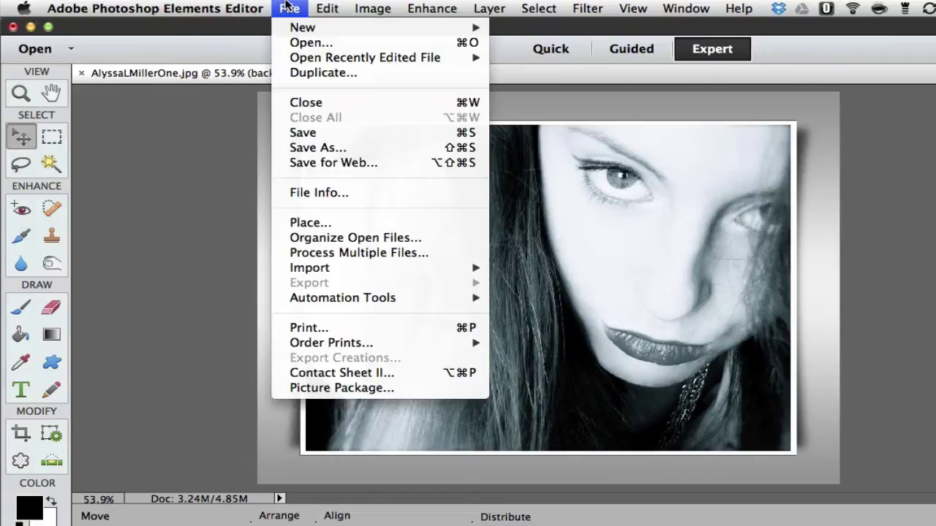
mouse_move(299, 60)
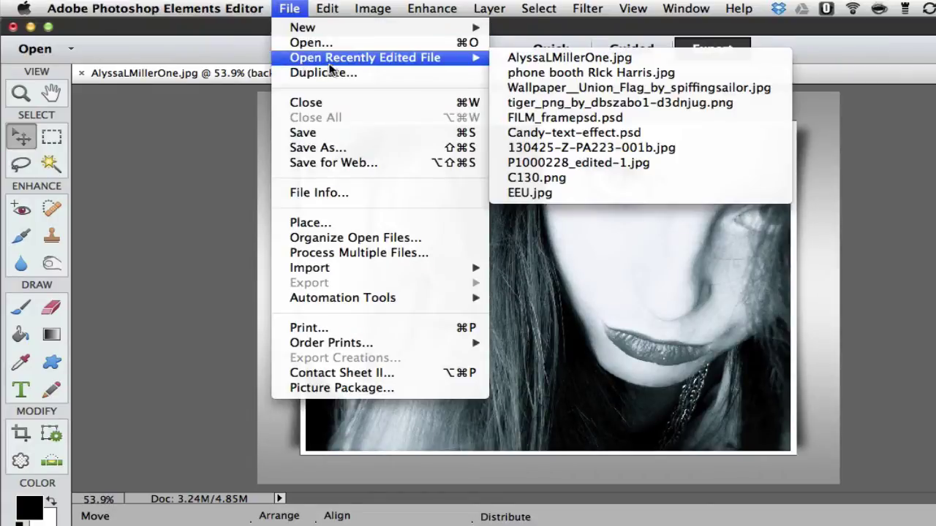
click(539, 88)
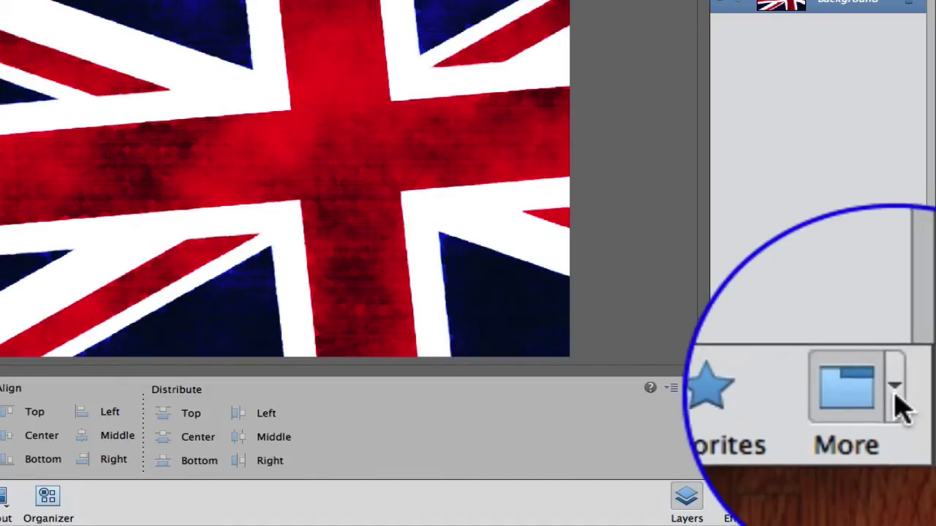
Step: Show the Actions panel from More and choose Load Actions from its menu
click(921, 500)
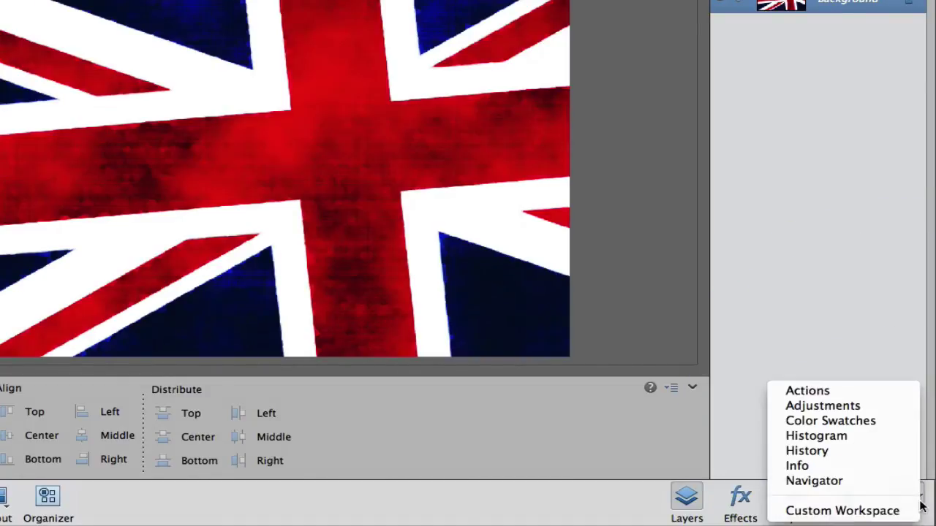
click(859, 392)
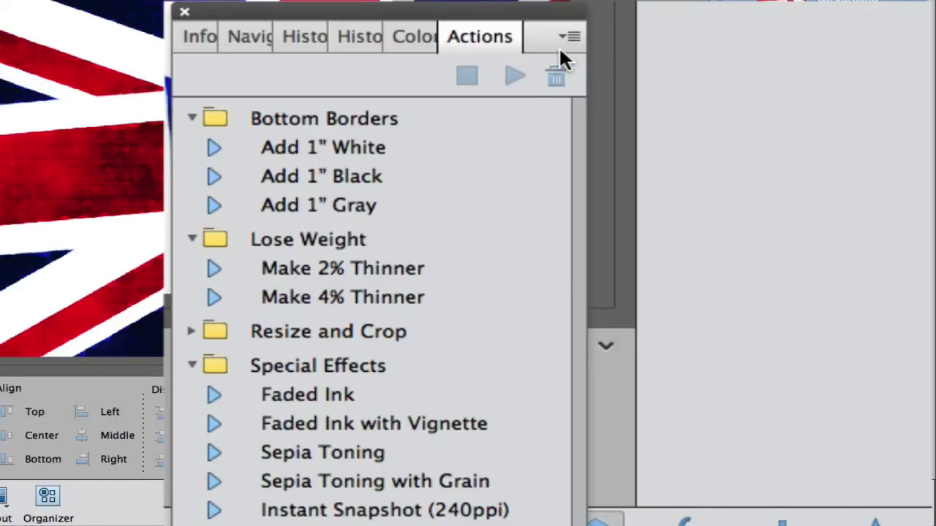
click(567, 35)
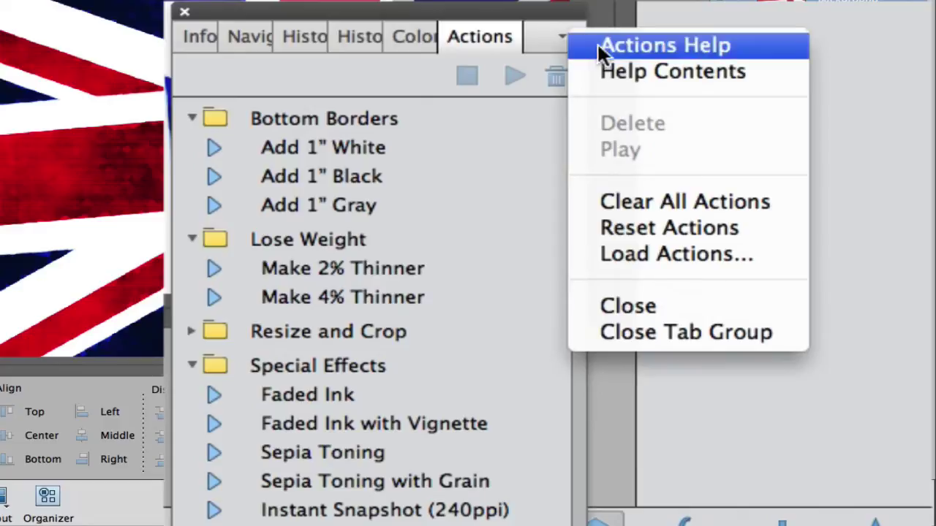
click(617, 254)
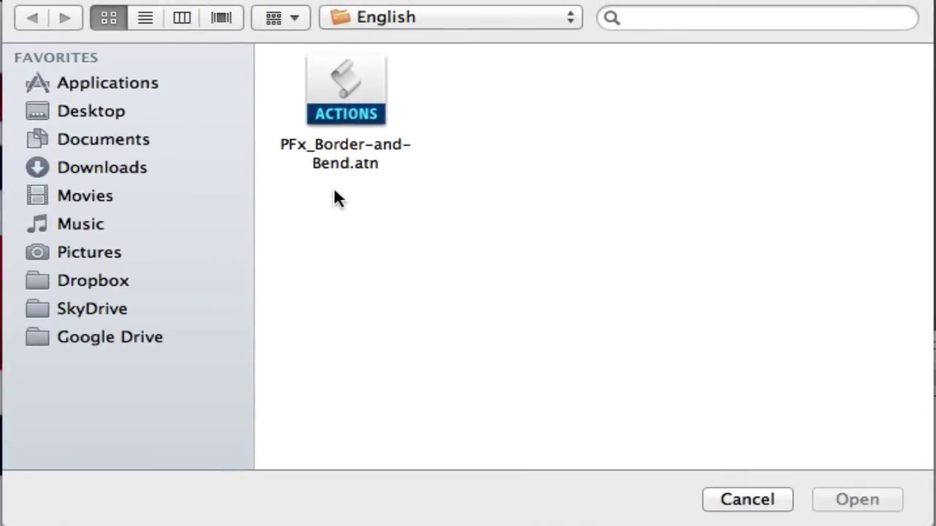
Step: Load PFx_Fan.atn from the Downloads > PFx_Fan-PSE > English folder
click(110, 167)
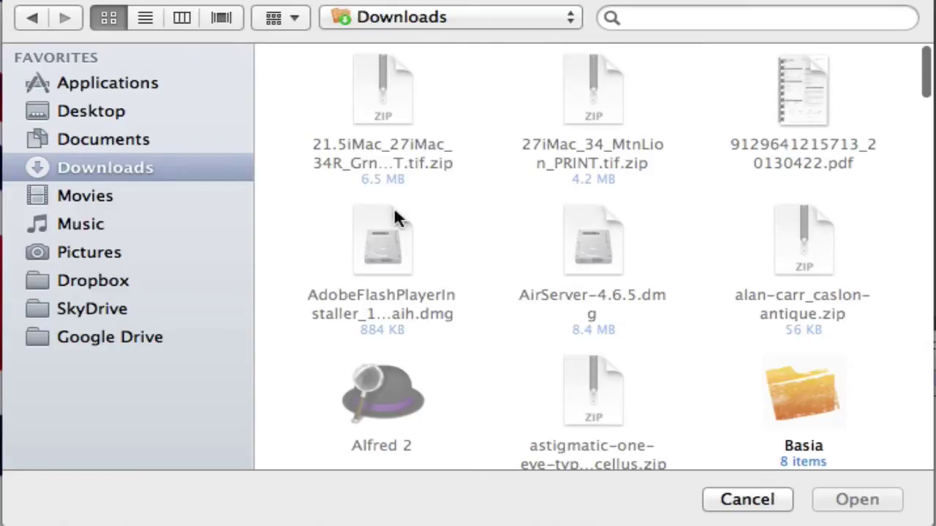
scroll(485, 240, down, 10)
scroll(486, 252, down, 15)
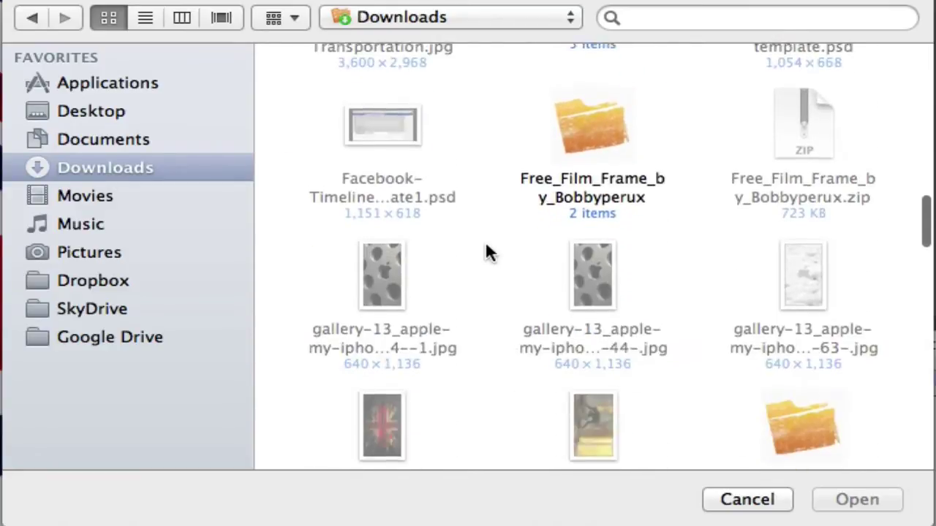
scroll(488, 252, down, 12)
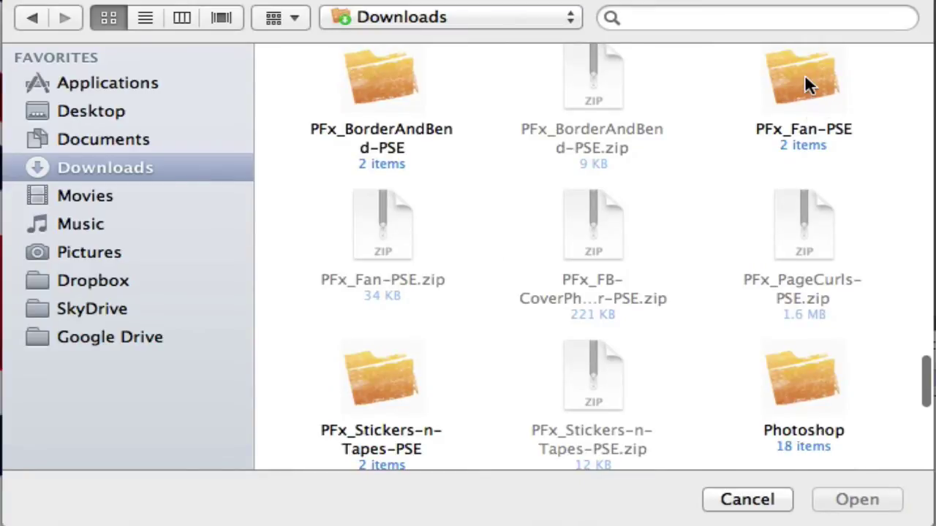
double_click(804, 74)
double_click(515, 87)
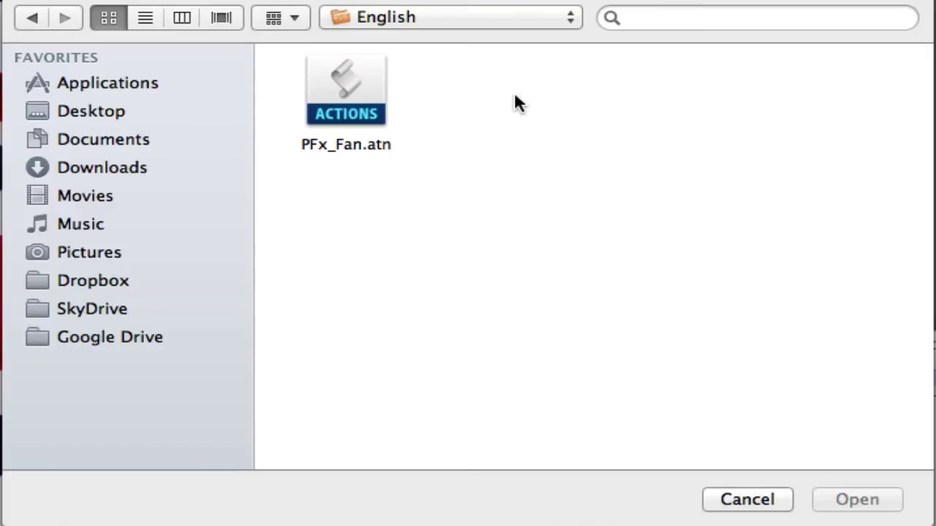
click(344, 95)
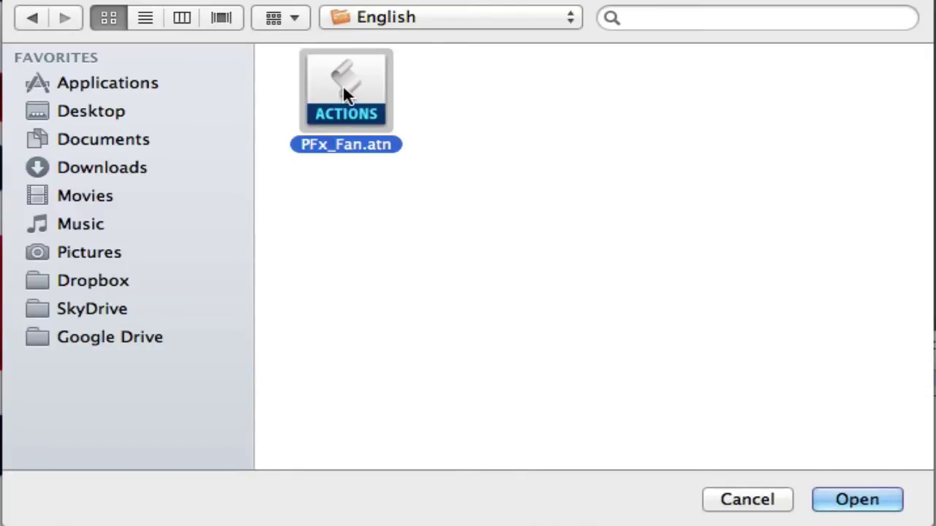
click(841, 499)
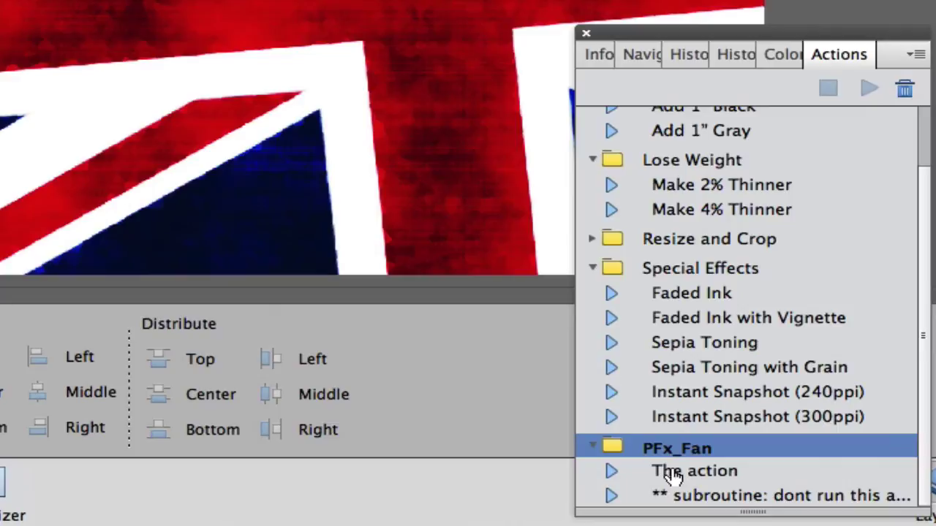
Step: Play 'The action' from the PFx_Fan set, continuing past the landscape prompt and stopping at Ready!
click(690, 473)
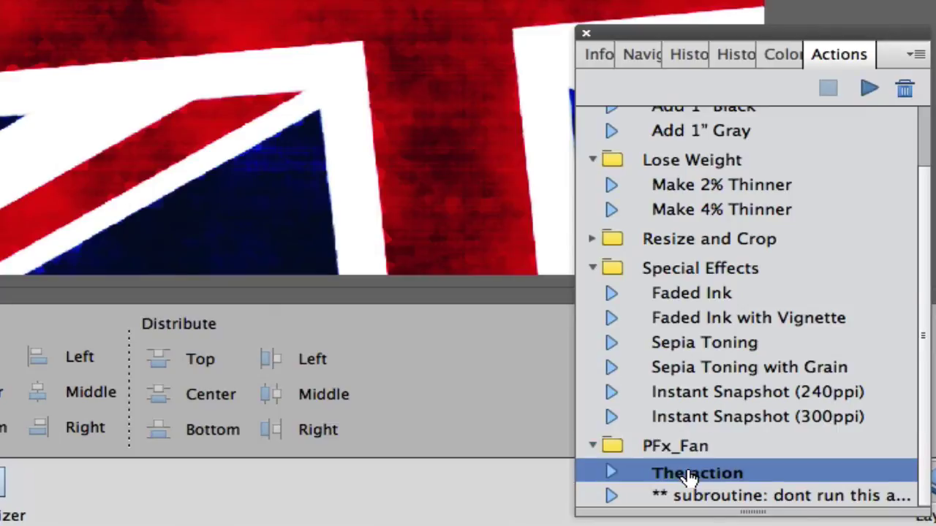
click(868, 87)
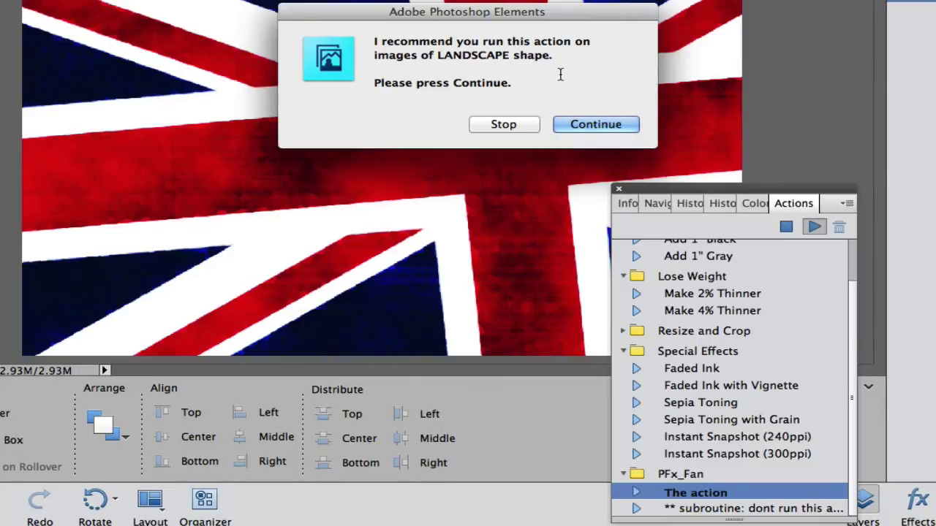
click(583, 124)
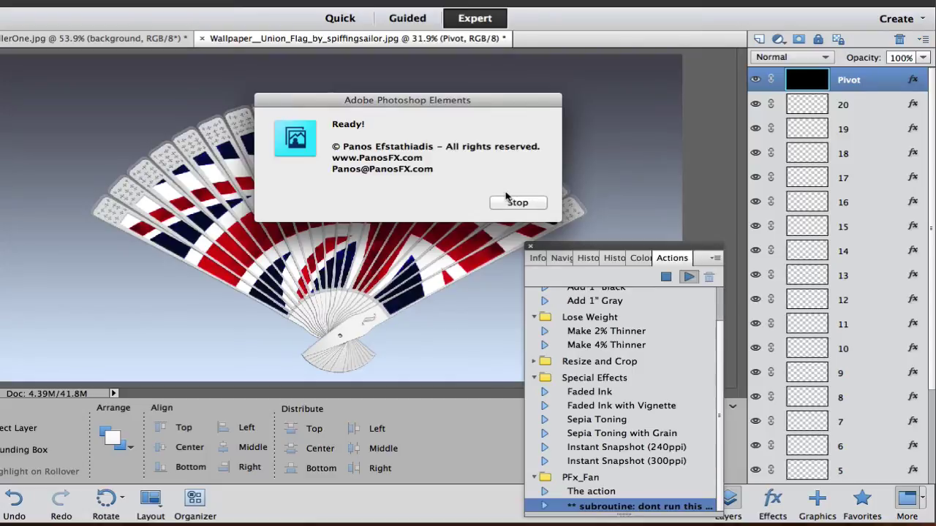
click(516, 203)
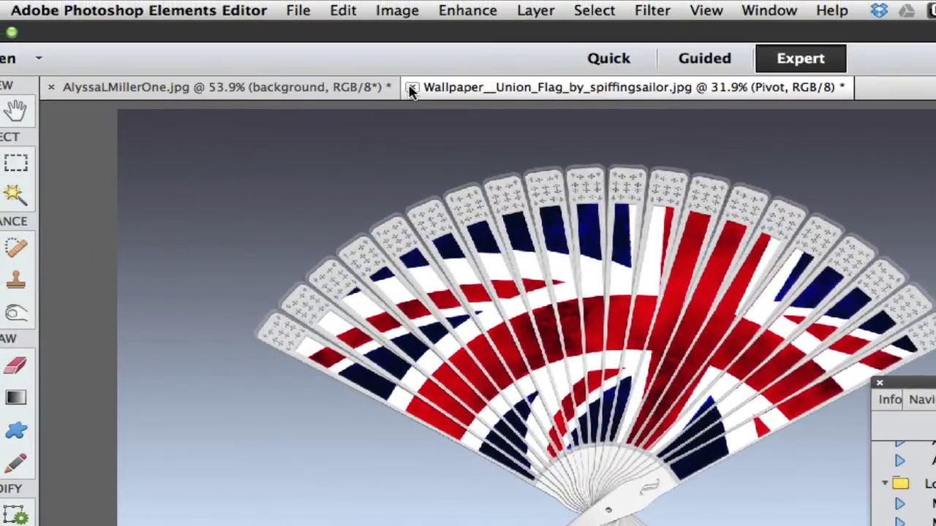
Step: Close both the Union Flag fan and the edited portrait without saving
click(411, 87)
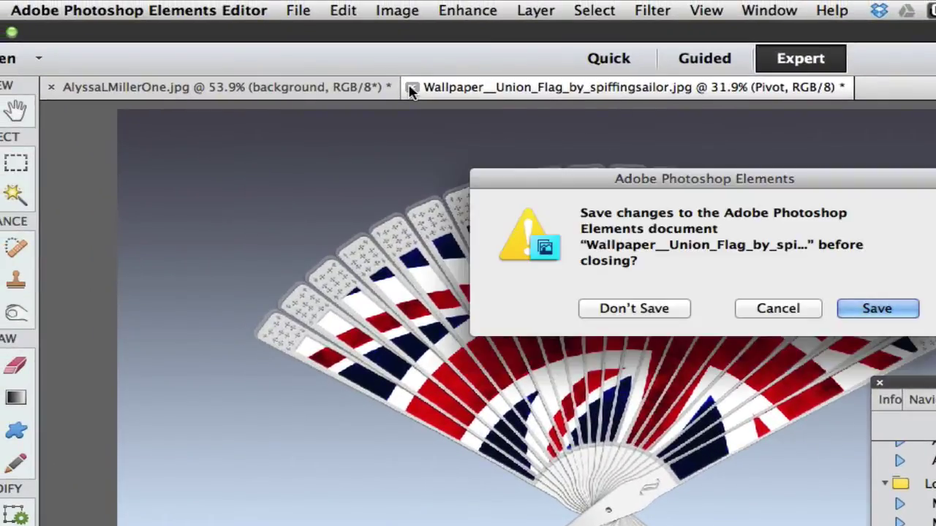
click(627, 308)
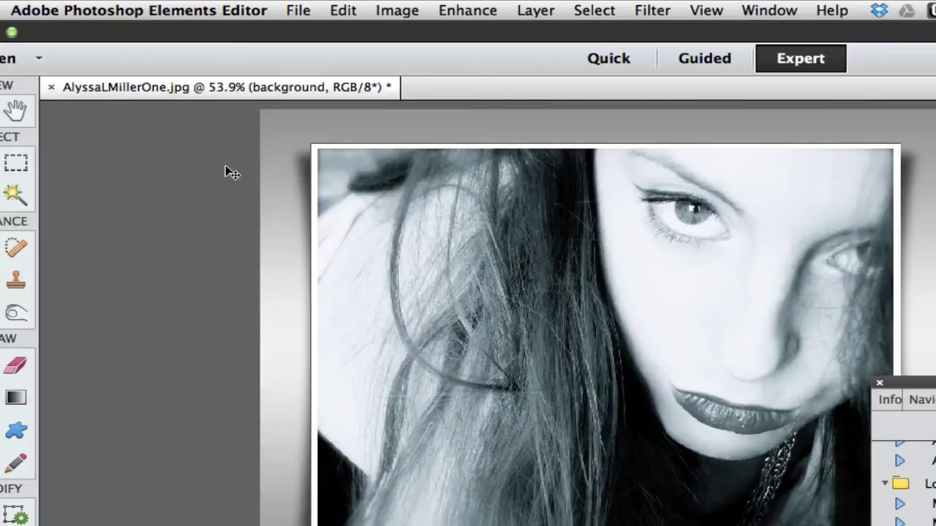
click(51, 88)
click(661, 299)
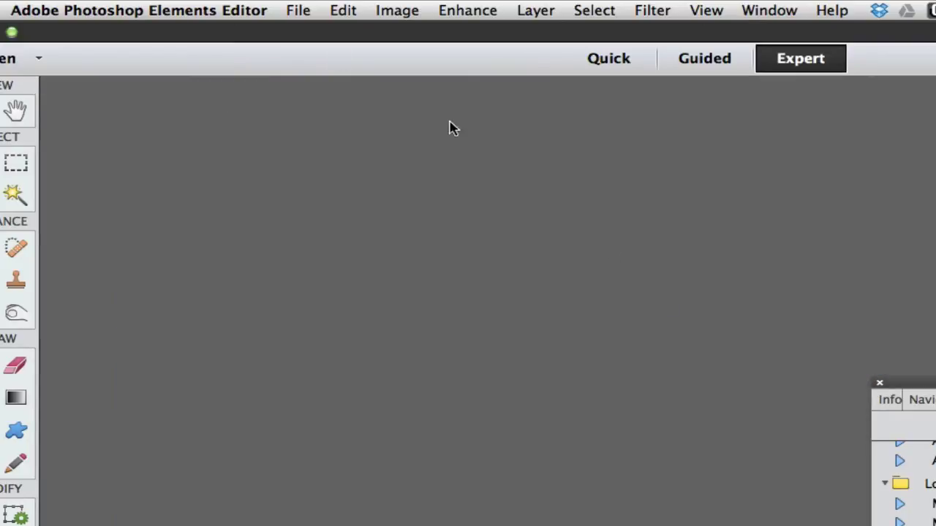
click(301, 13)
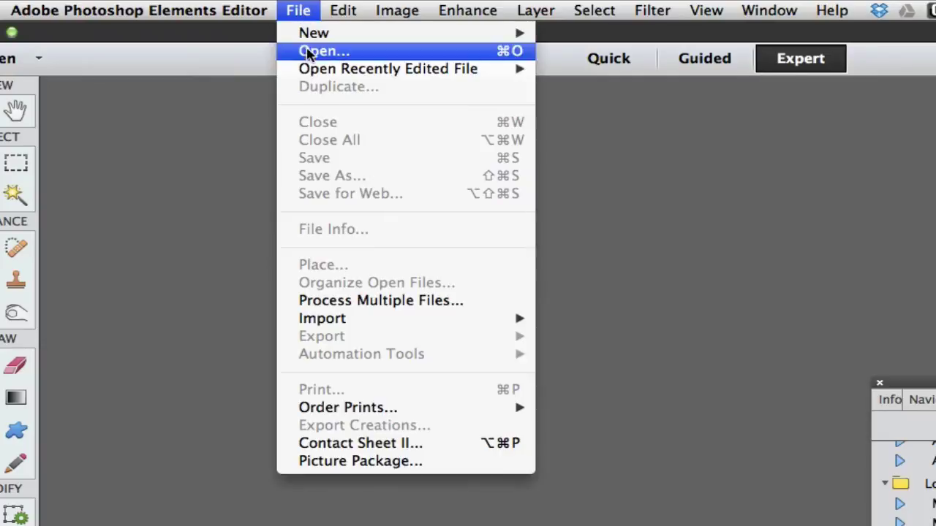
mouse_move(524, 70)
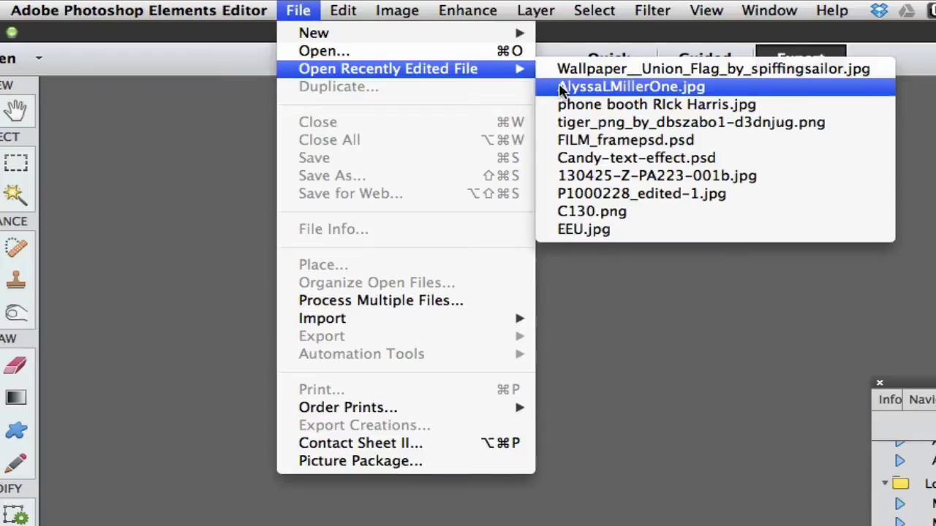
click(561, 88)
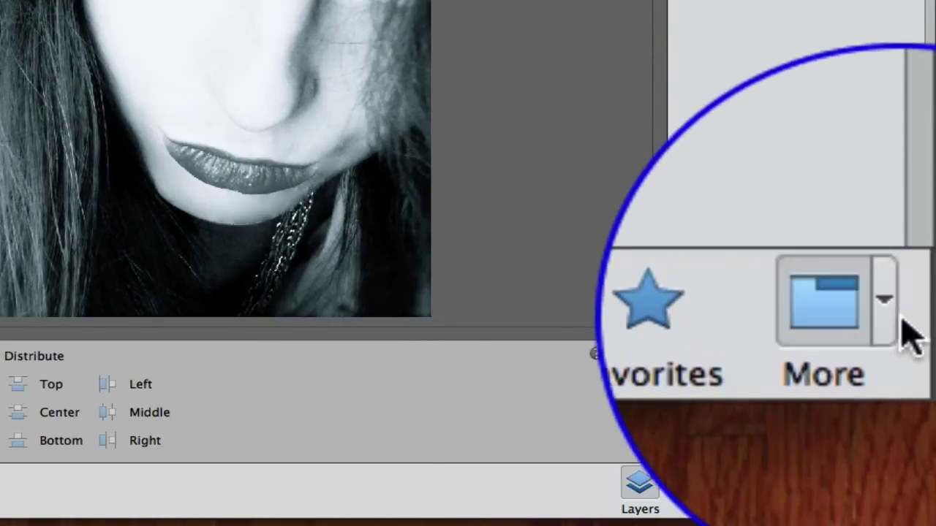
Step: Show the Actions panel via More and choose Load Actions from its menu
click(914, 484)
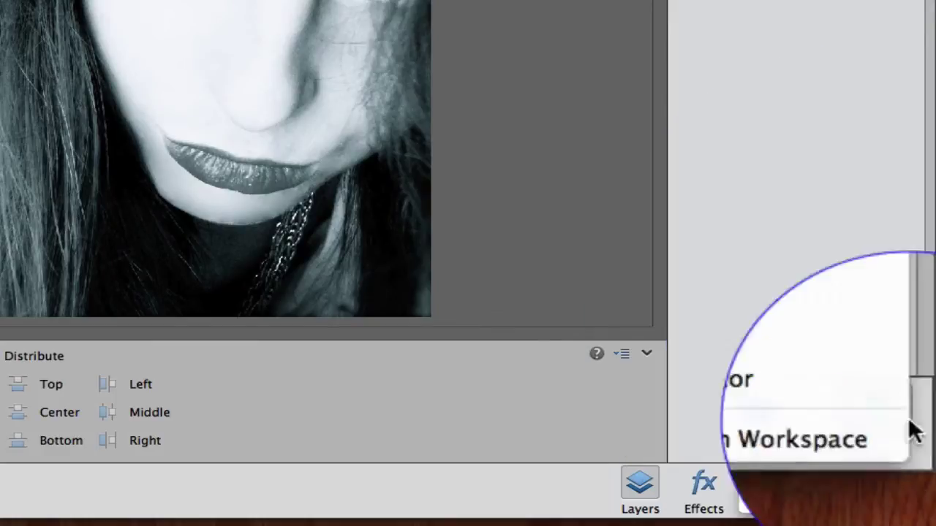
click(818, 359)
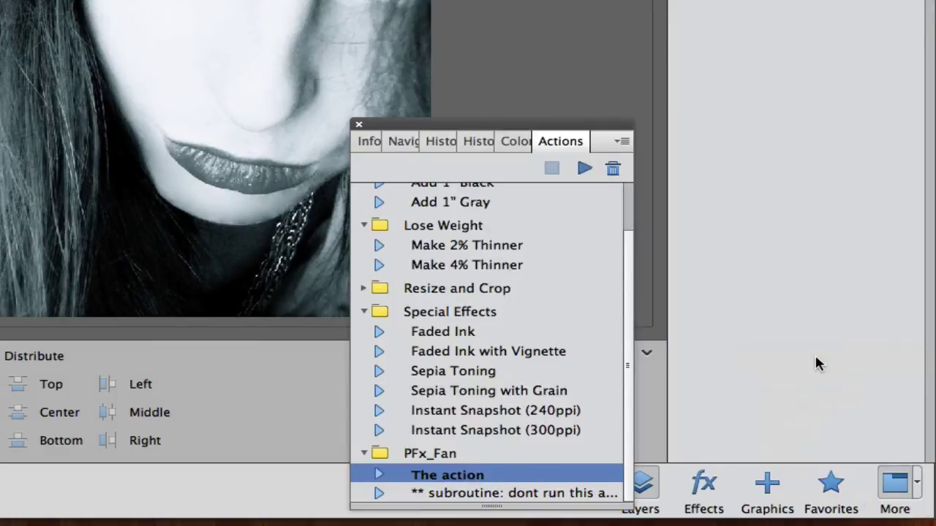
click(622, 144)
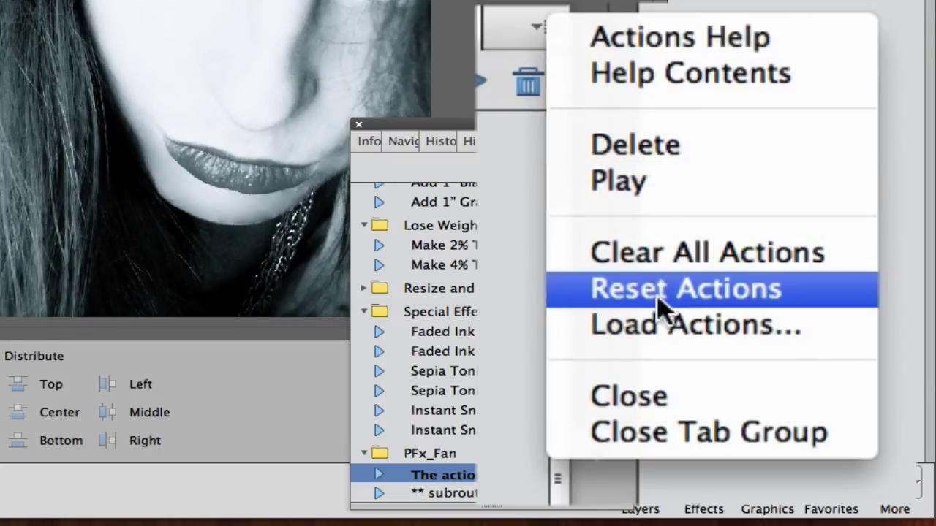
click(664, 326)
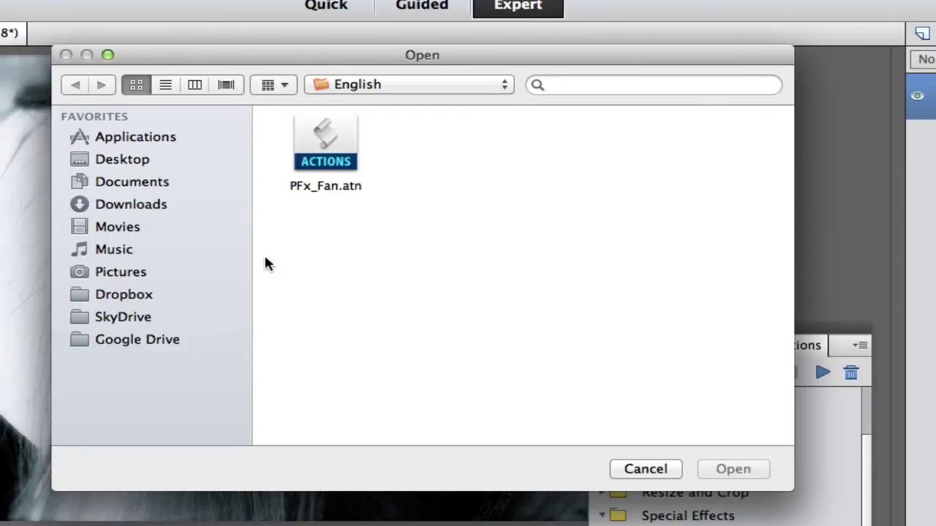
Step: Load PFx_Border-and-Bend.atn from the Downloads > PFx_BorderAndBend-PSE > English folder
click(127, 206)
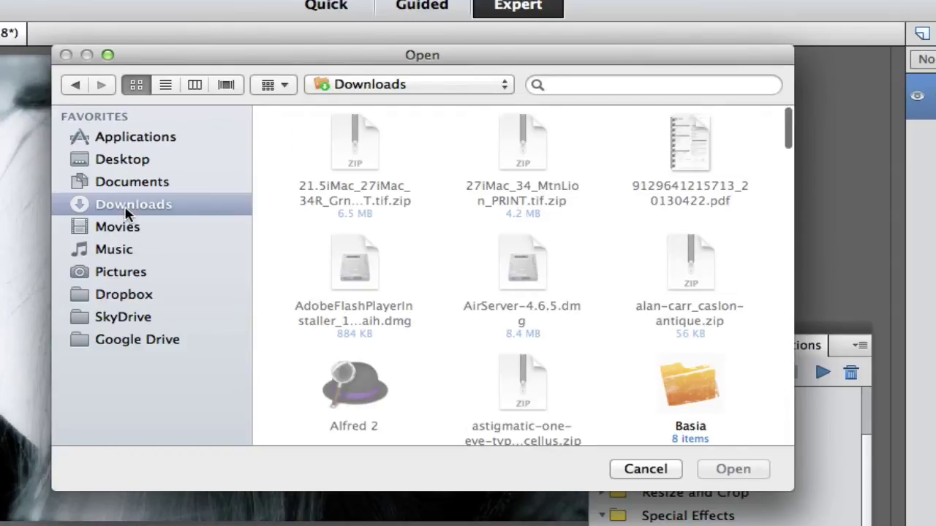
scroll(606, 272, down, 5)
scroll(605, 272, down, 8)
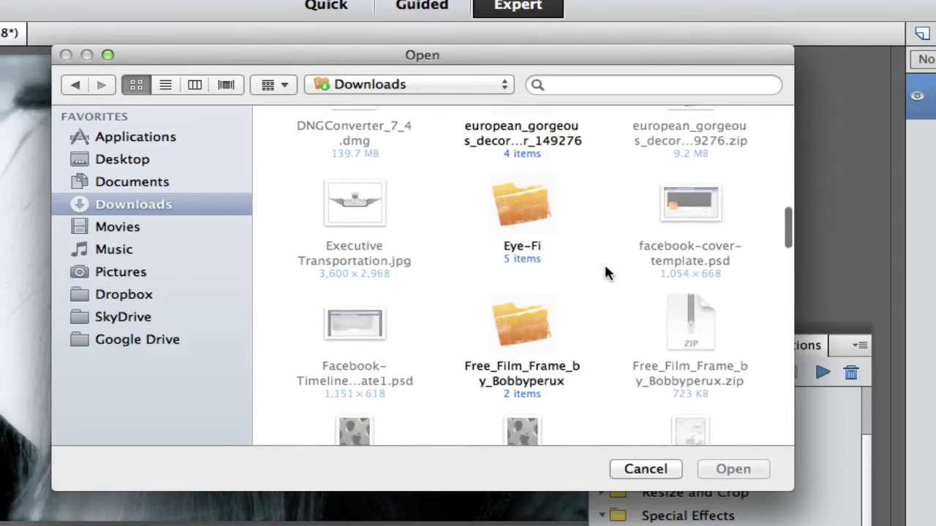
scroll(604, 272, down, 5)
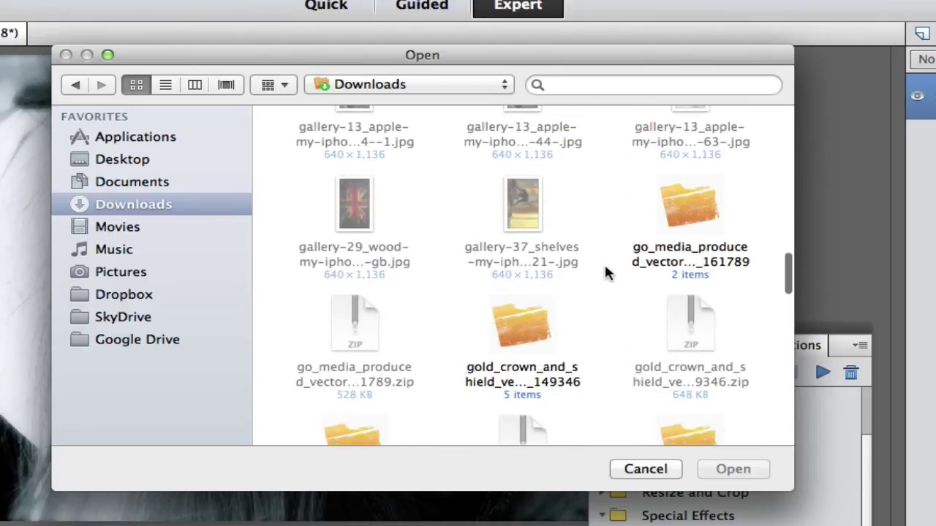
scroll(604, 272, down, 8)
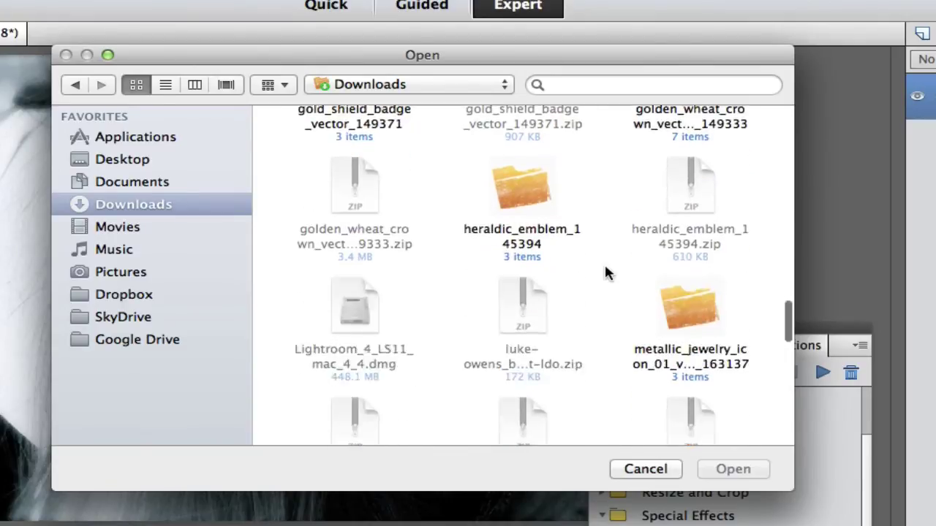
scroll(605, 273, down, 2)
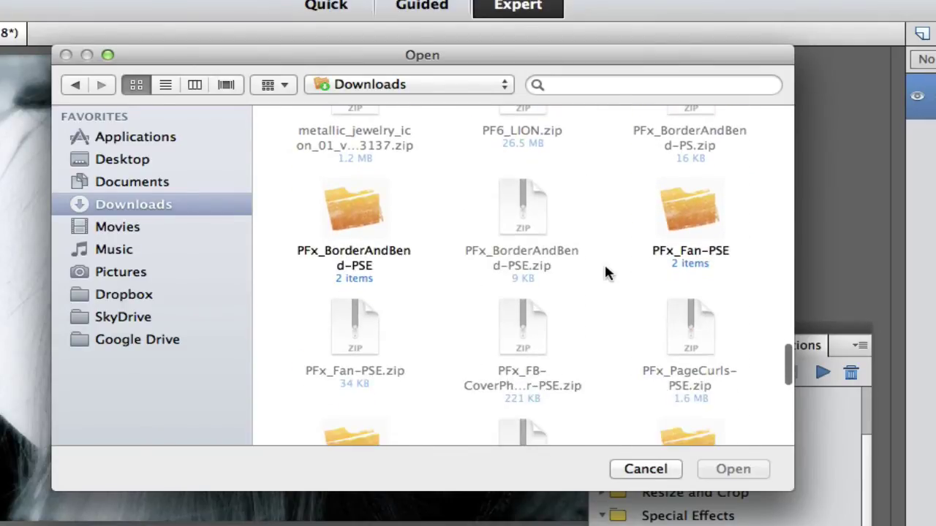
double_click(352, 212)
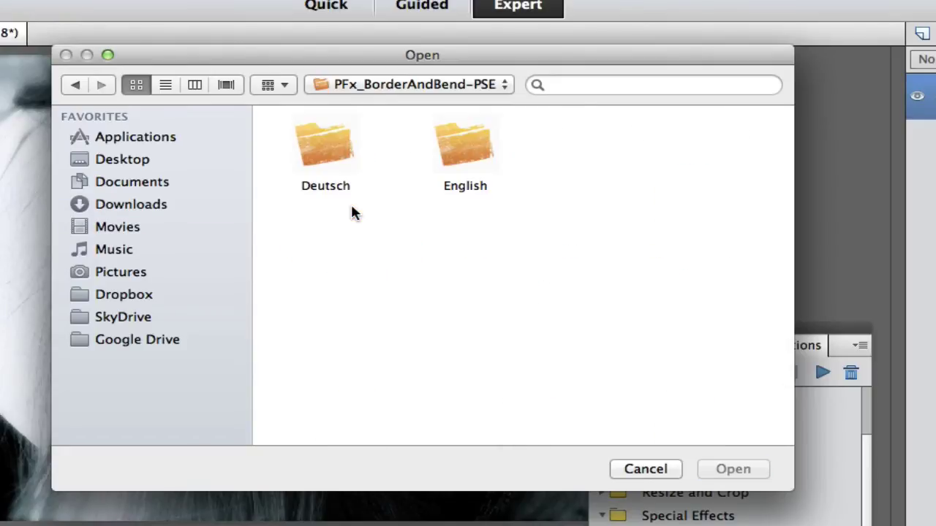
double_click(473, 153)
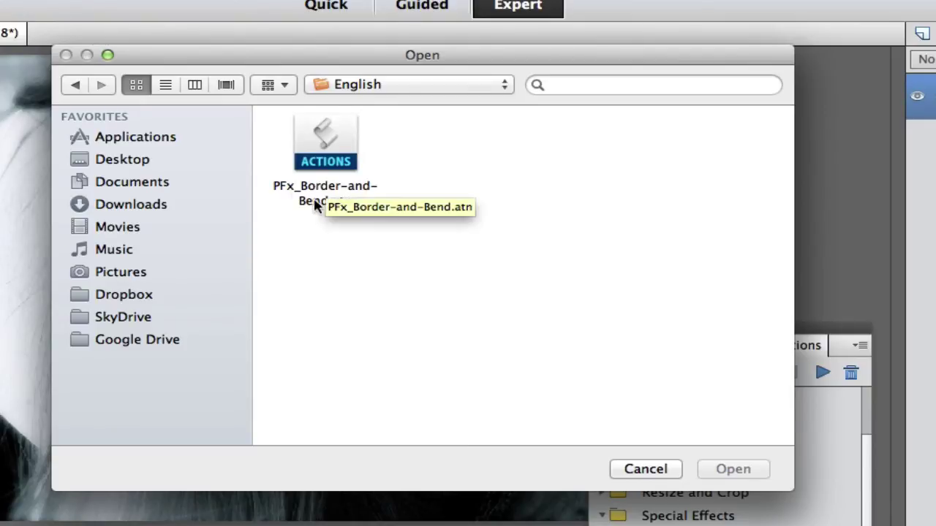
double_click(326, 139)
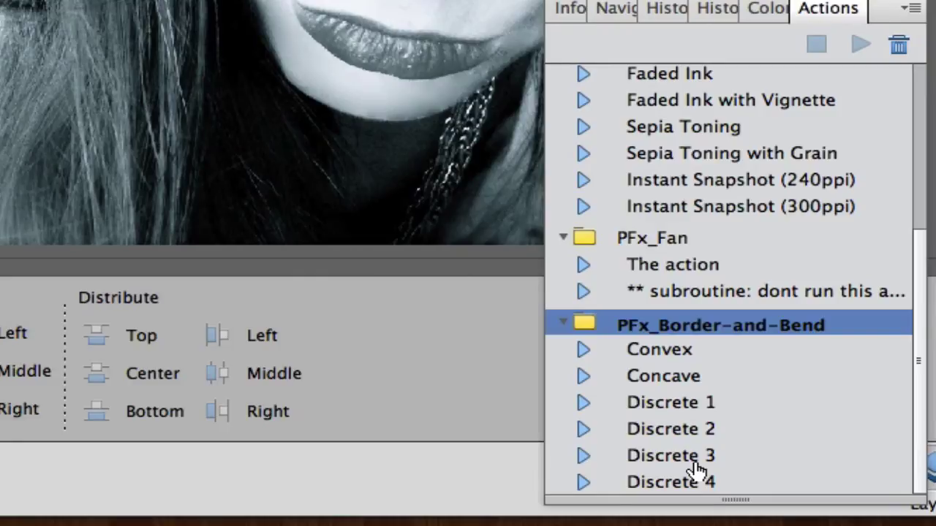
Step: Play the Discrete 1 action from the PFx_Border-and-Bend set on the portrait
click(687, 408)
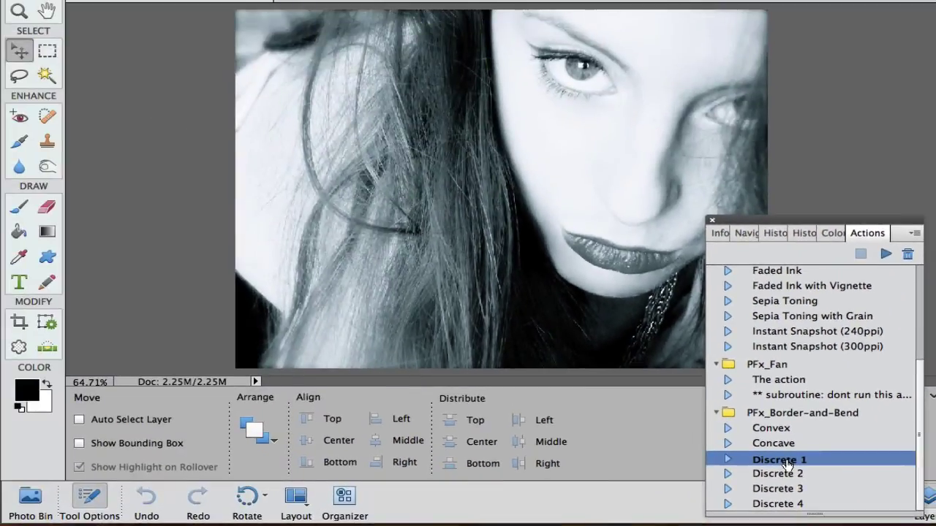
click(885, 253)
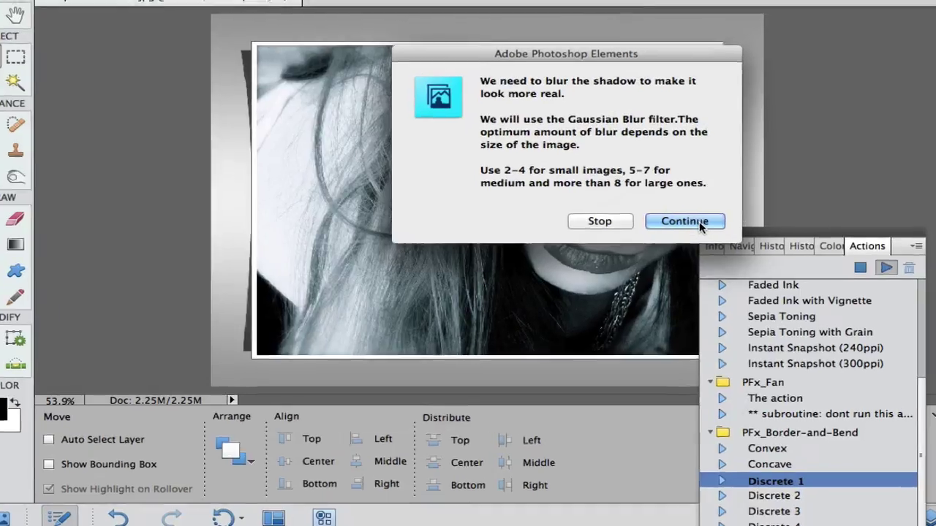
Step: Continue the action, blur the shadow with a 7.7-pixel Gaussian radius, and stop at Ready!
click(706, 213)
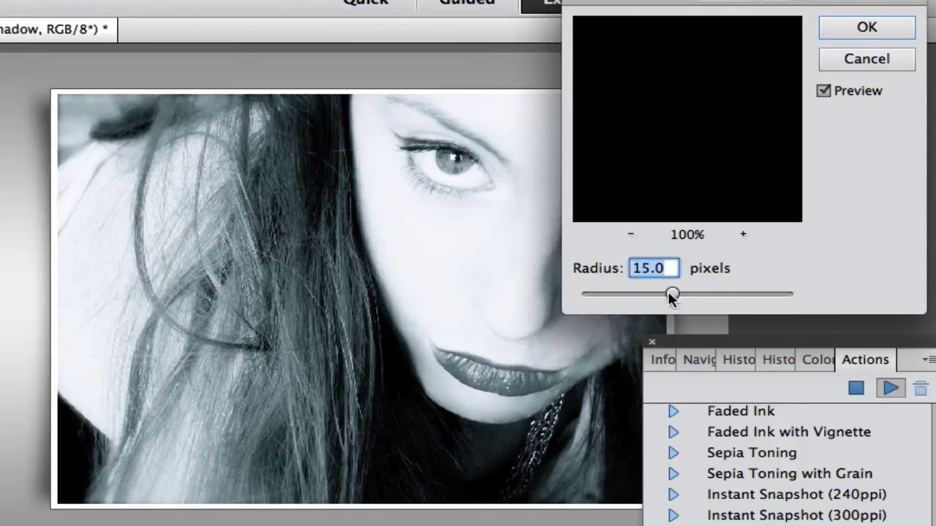
drag(668, 291, 652, 294)
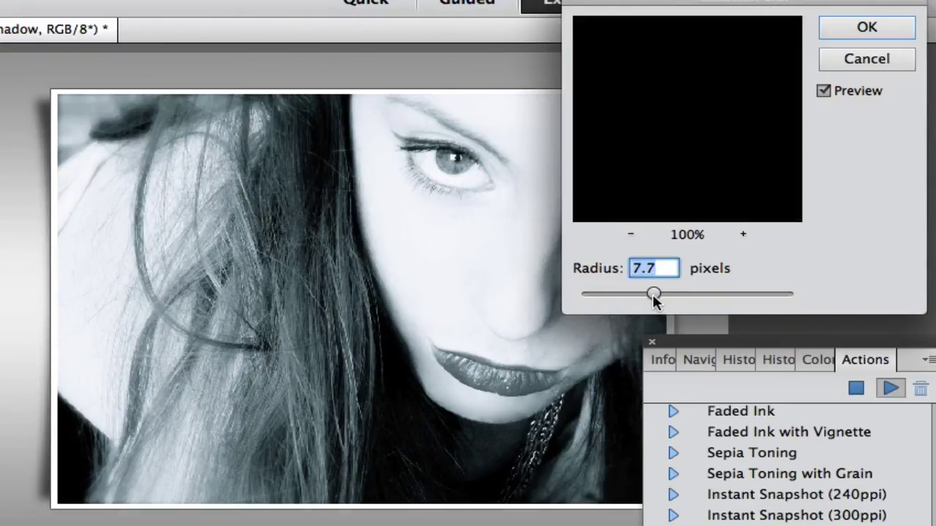
click(849, 24)
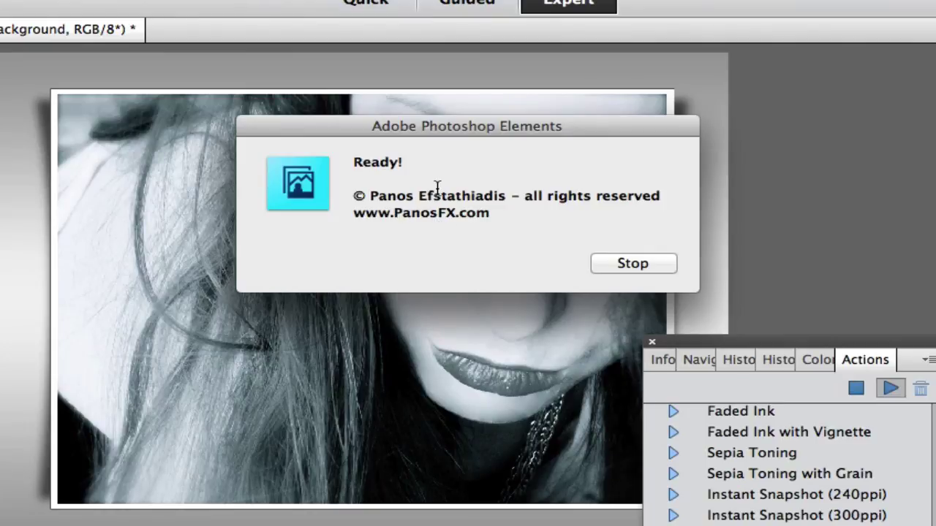
click(622, 263)
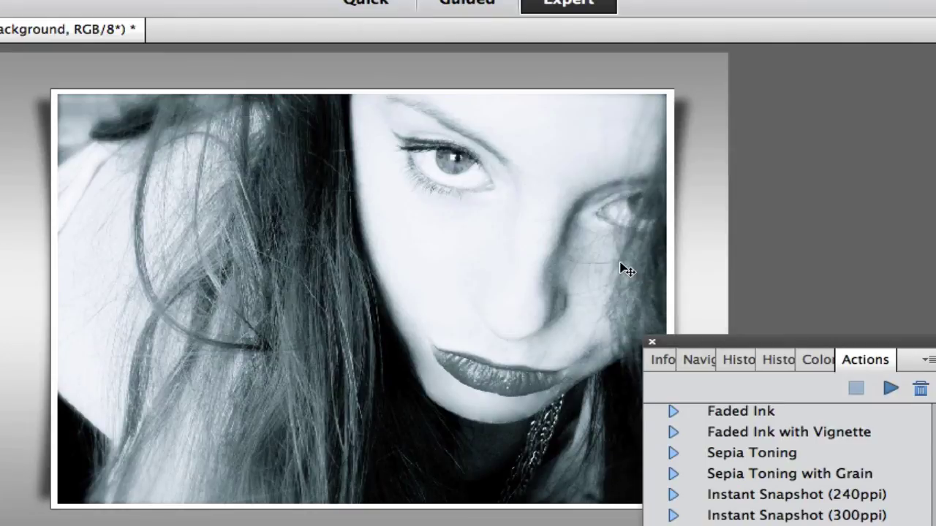